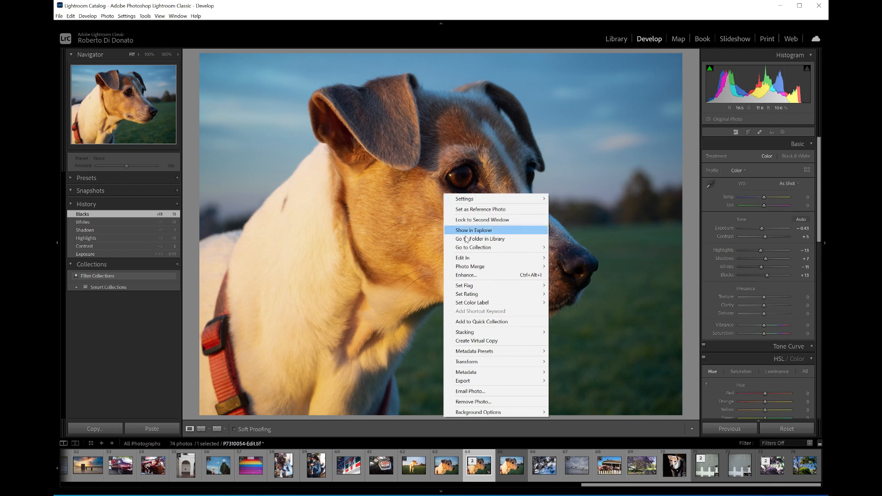
Open a TIFF copy of the dog photo, with Lightroom adjustments applied, in DehancerLightroom.exe.
{"action": "mouse_move", "coordinate": [484, 258]}
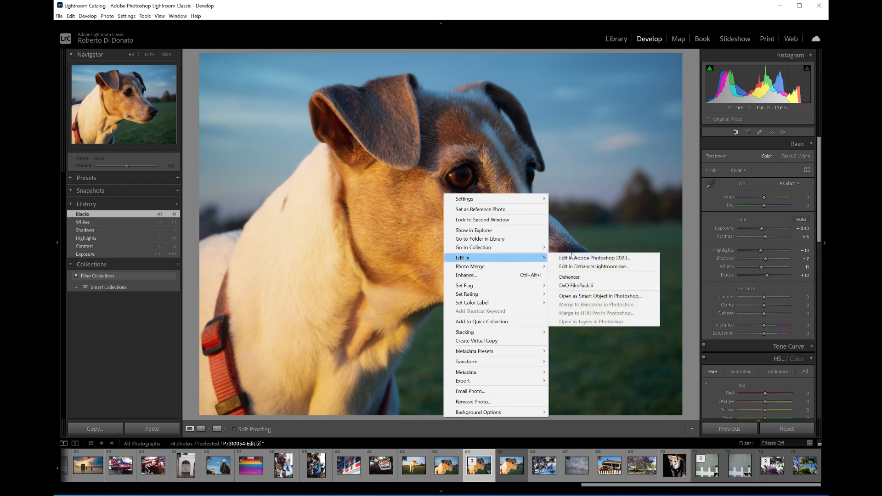
{"action": "left_click", "coordinate": [593, 266]}
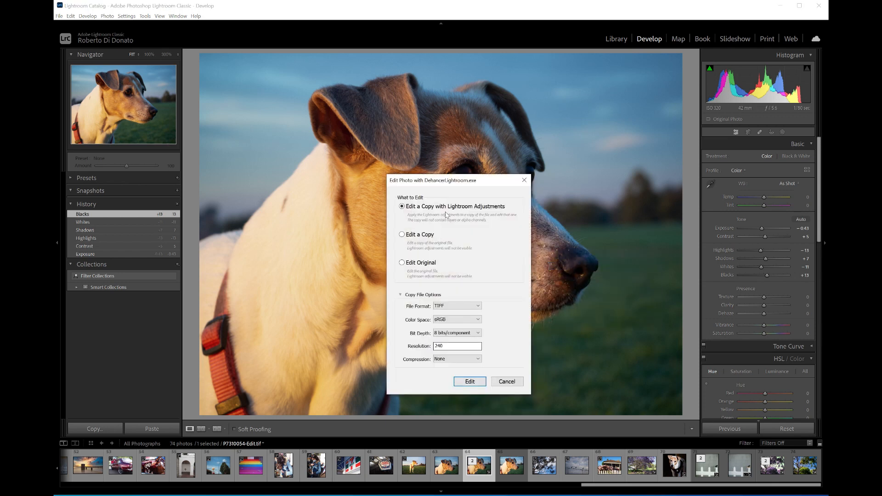
{"action": "left_click", "coordinate": [469, 384]}
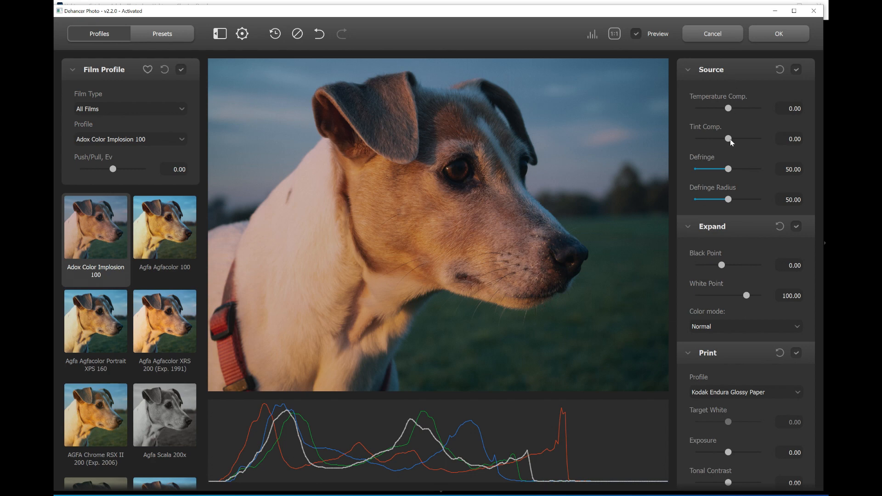
{"action": "scroll", "coordinate": [743, 184], "scroll_direction": "down", "scroll_amount": 4}
{"action": "scroll", "coordinate": [743, 185], "scroll_direction": "up", "scroll_amount": 4}
{"action": "scroll", "coordinate": [732, 283], "scroll_direction": "down", "scroll_amount": 4}
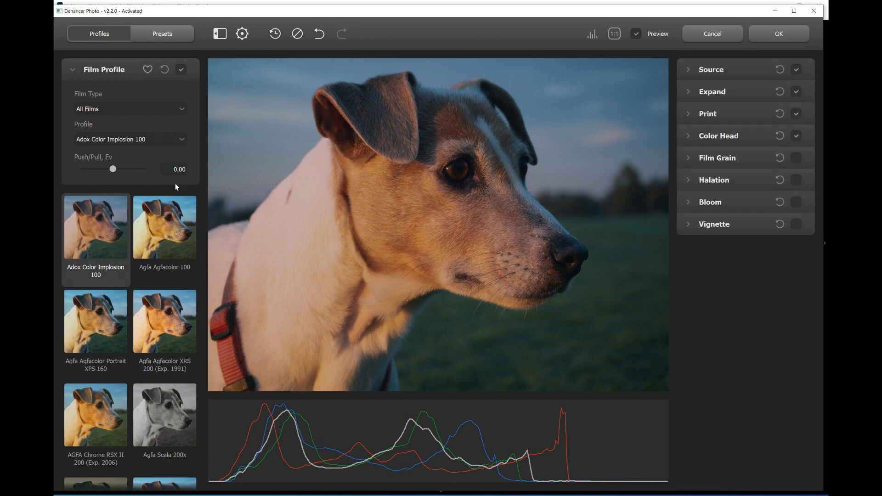
Try several film profiles on the dog photo, including Cinestill 800T and Fujichrome Provia 100F.
{"action": "scroll", "coordinate": [131, 263], "scroll_direction": "down", "scroll_amount": 4}
{"action": "scroll", "coordinate": [132, 263], "scroll_direction": "up", "scroll_amount": 4}
{"action": "left_click", "coordinate": [160, 236]}
{"action": "scroll", "coordinate": [138, 298], "scroll_direction": "down", "scroll_amount": 7}
{"action": "left_click", "coordinate": [158, 285]}
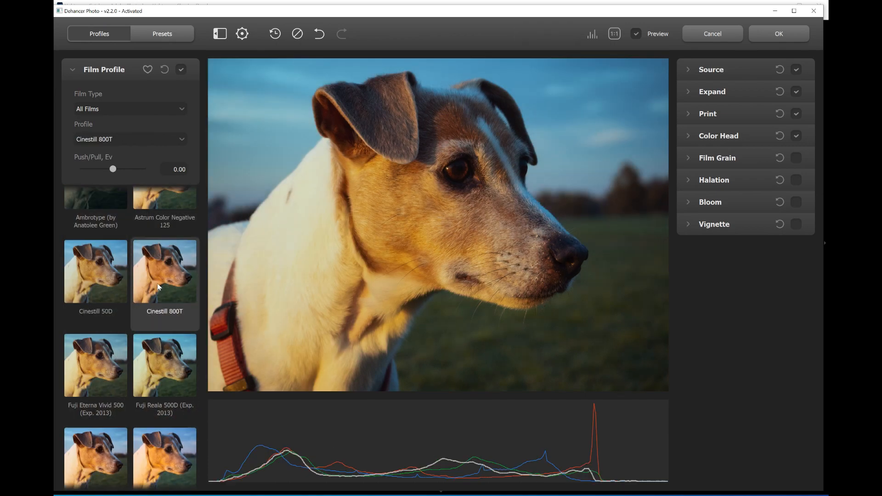
{"action": "scroll", "coordinate": [156, 299], "scroll_direction": "down", "scroll_amount": 3}
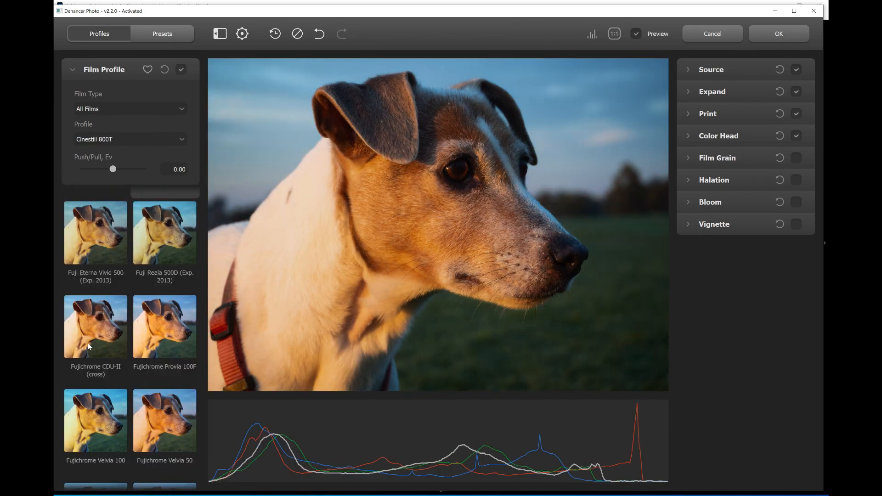
{"action": "left_click", "coordinate": [156, 340]}
Browse further through the film profiles and try Lomochrome Purple XR 100-400 on the photo.
{"action": "scroll", "coordinate": [161, 334], "scroll_direction": "down", "scroll_amount": 4}
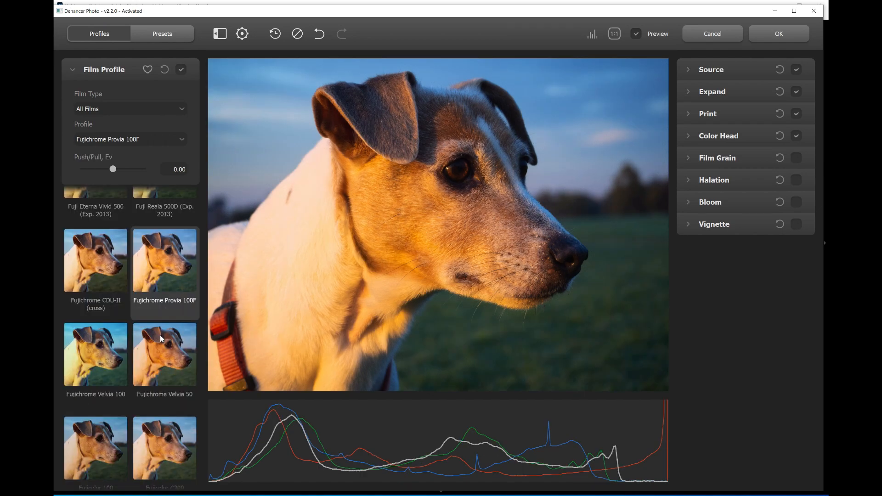
{"action": "scroll", "coordinate": [159, 338], "scroll_direction": "down", "scroll_amount": 12}
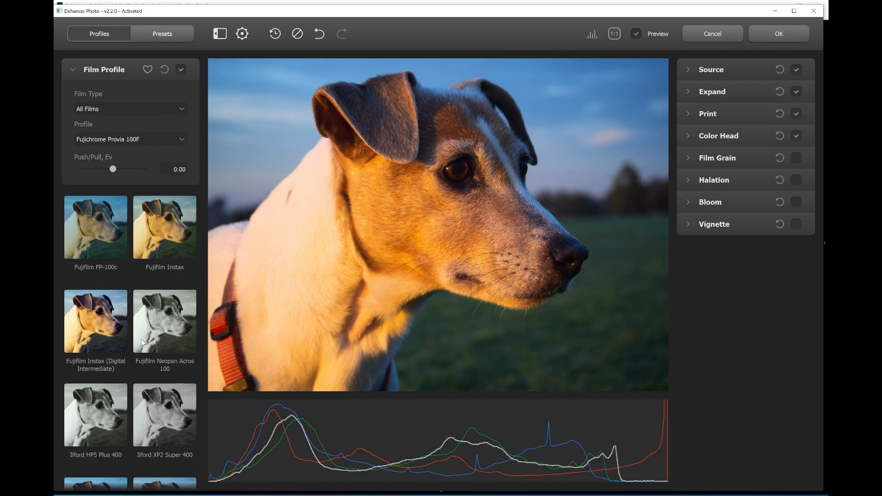
{"action": "scroll", "coordinate": [142, 342], "scroll_direction": "down", "scroll_amount": 10}
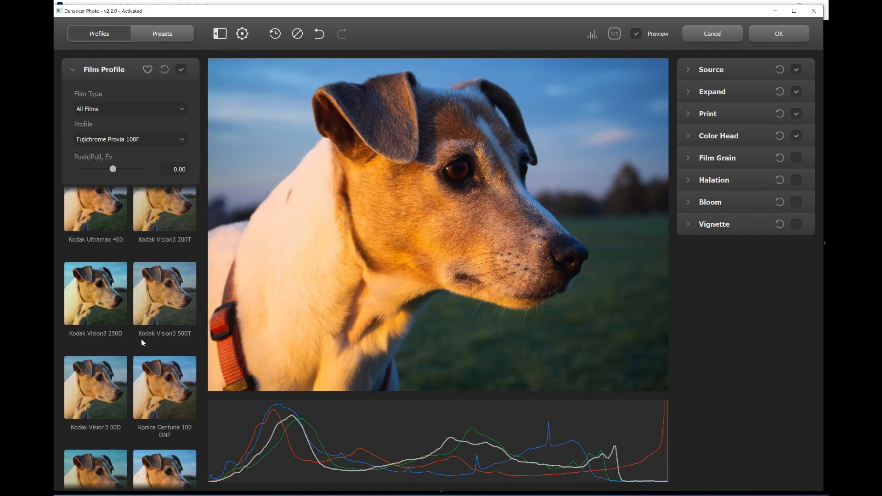
{"action": "scroll", "coordinate": [141, 339], "scroll_direction": "down", "scroll_amount": 4}
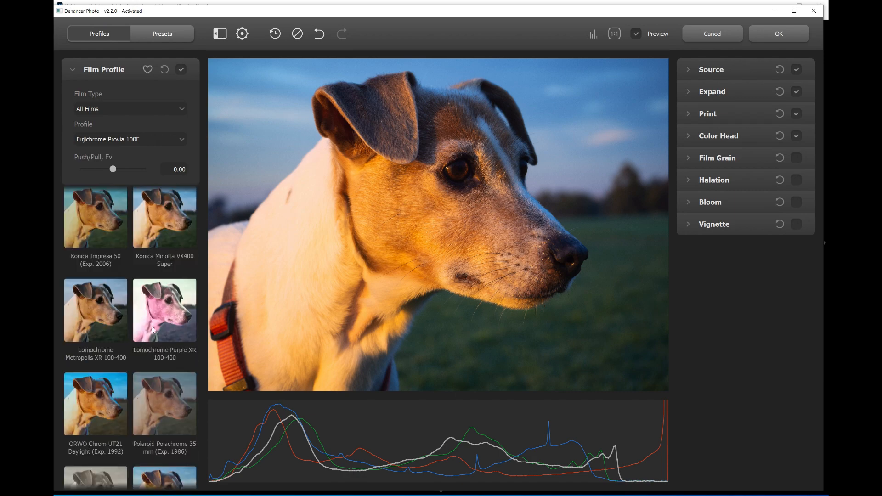
{"action": "left_click", "coordinate": [159, 315]}
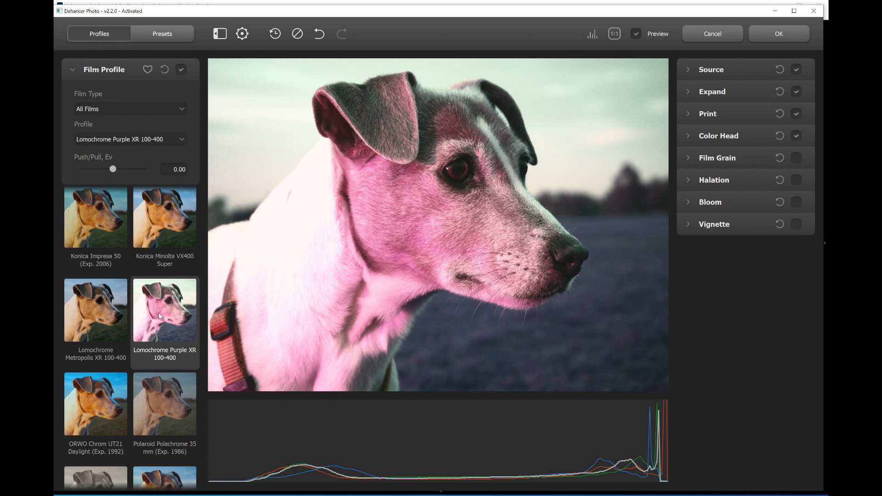
Apply the Fujichrome Velvia 100 film profile and set its Push/Pull to -0.30 Ev.
{"action": "scroll", "coordinate": [159, 316], "scroll_direction": "down", "scroll_amount": 4}
{"action": "scroll", "coordinate": [159, 316], "scroll_direction": "up", "scroll_amount": 11}
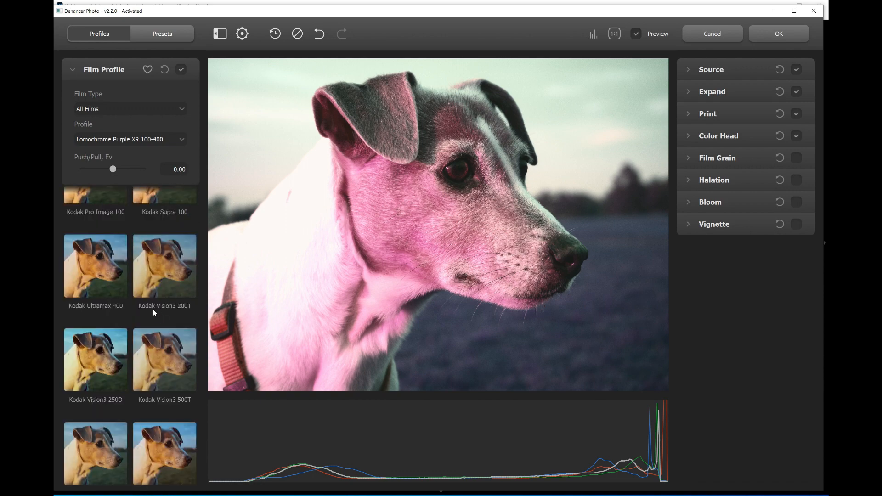
{"action": "left_click", "coordinate": [95, 275]}
{"action": "scroll", "coordinate": [111, 299], "scroll_direction": "up", "scroll_amount": 5}
{"action": "left_click", "coordinate": [97, 292]}
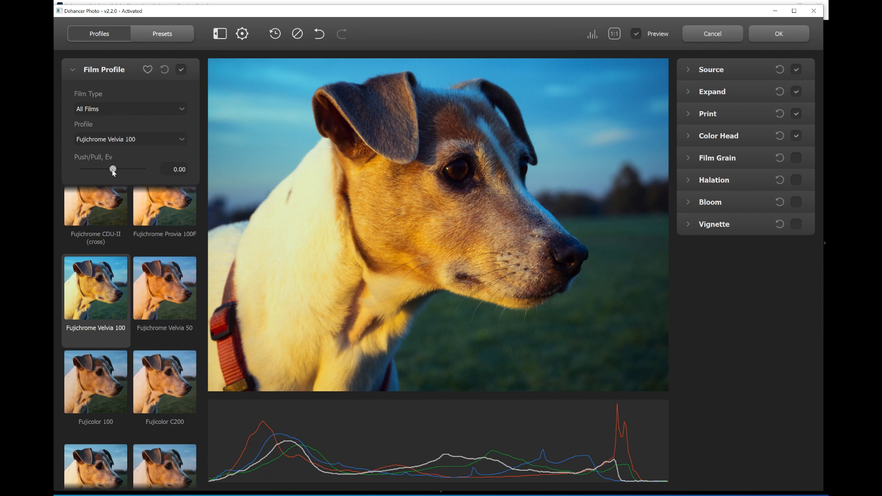
{"action": "mouse_move", "coordinate": [113, 172]}
{"action": "left_mouse_down"}
{"action": "mouse_move", "coordinate": [108, 165]}
{"action": "mouse_move", "coordinate": [121, 172]}
{"action": "mouse_move", "coordinate": [108, 171]}
{"action": "left_mouse_up"}
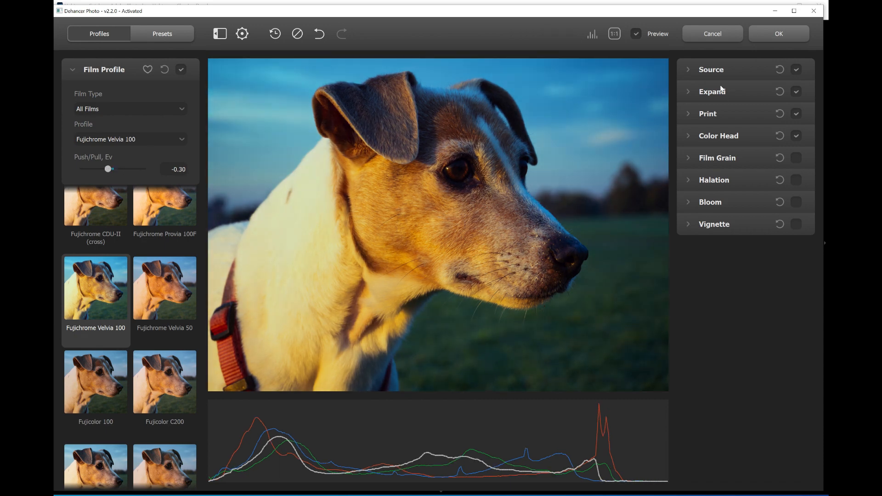
Adjust the Source temperature compensation slightly and go through the Expand and Print settings.
{"action": "left_click", "coordinate": [687, 70]}
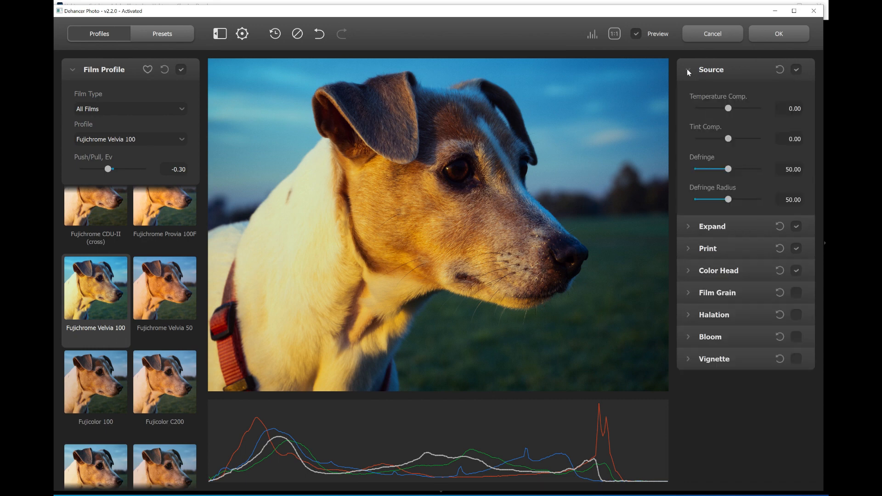
{"action": "left_click_drag", "start_coordinate": [728, 108], "coordinate": [732, 131]}
{"action": "left_click", "coordinate": [688, 70]}
{"action": "left_click", "coordinate": [687, 92]}
{"action": "left_click", "coordinate": [688, 91]}
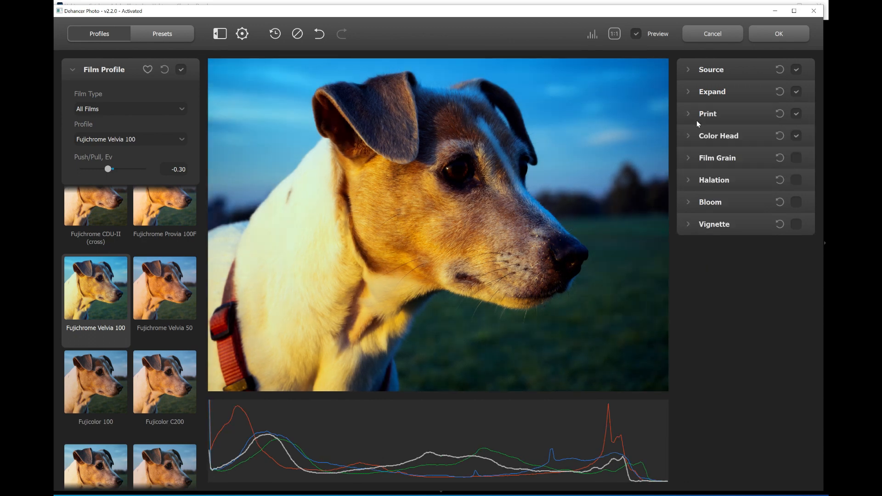
{"action": "left_click", "coordinate": [688, 113]}
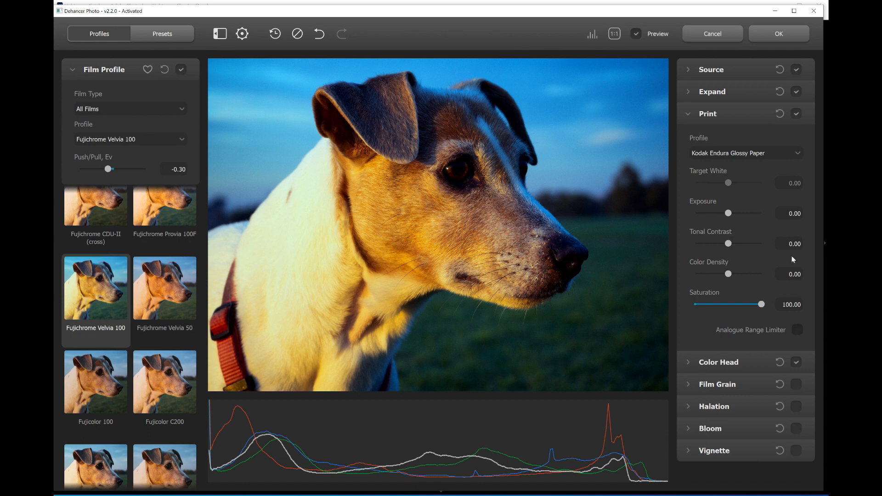
{"action": "left_click", "coordinate": [688, 113]}
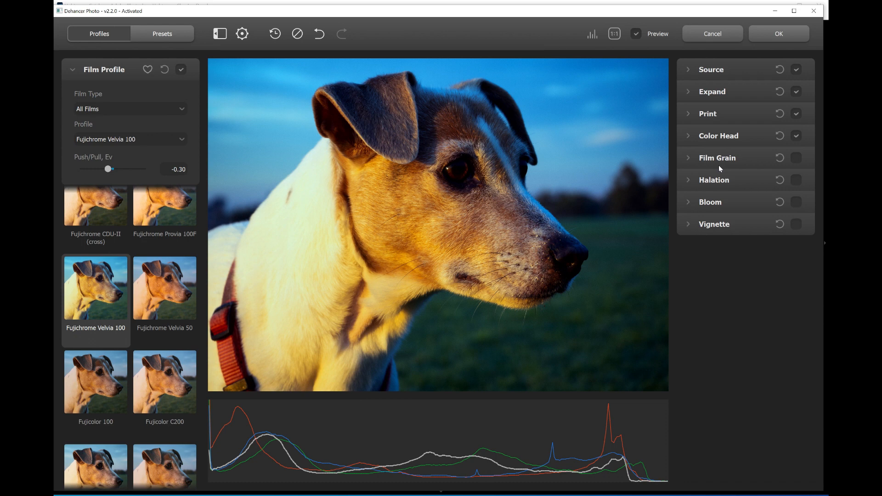
Enable Film Grain with size 2.15, amount 15.00 and resolution 17.92.
{"action": "left_click", "coordinate": [719, 164]}
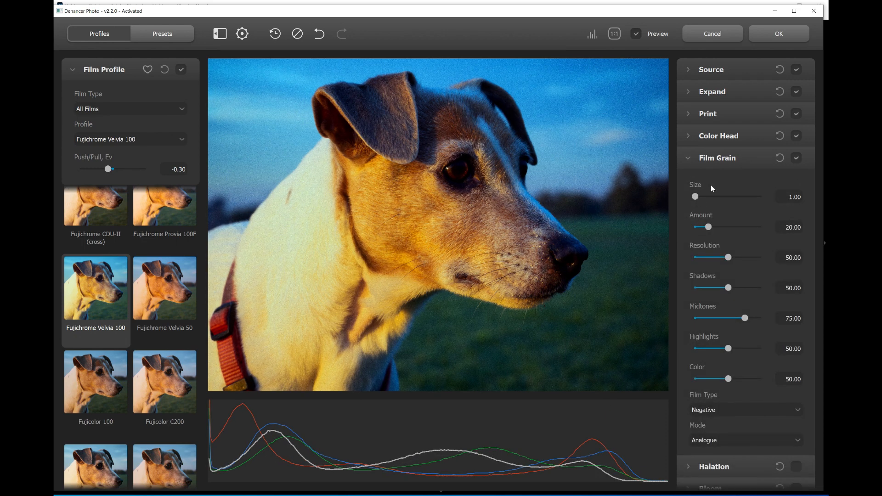
{"action": "left_click_drag", "start_coordinate": [696, 199], "coordinate": [711, 228]}
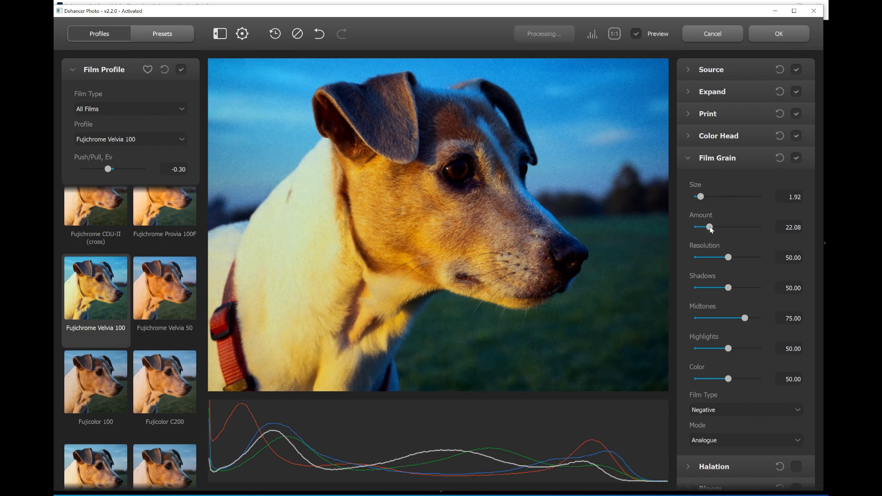
{"action": "left_click_drag", "start_coordinate": [723, 258], "coordinate": [706, 259]}
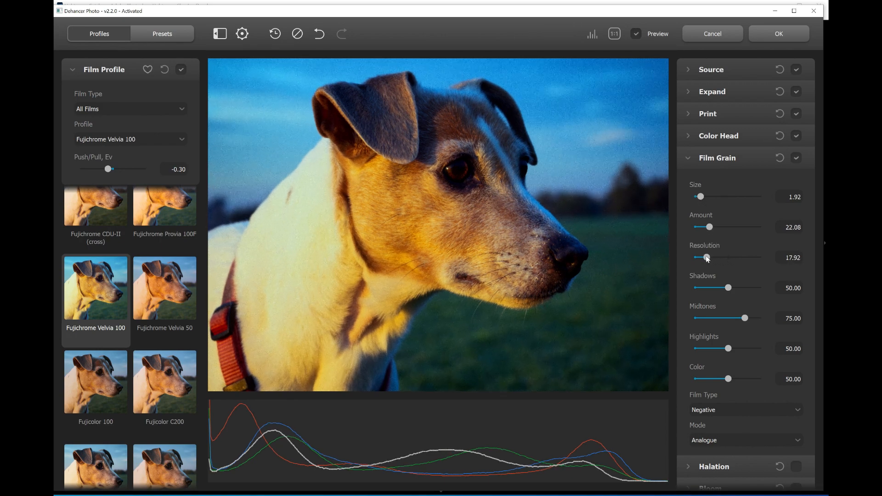
{"action": "left_click_drag", "start_coordinate": [709, 228], "coordinate": [704, 228]}
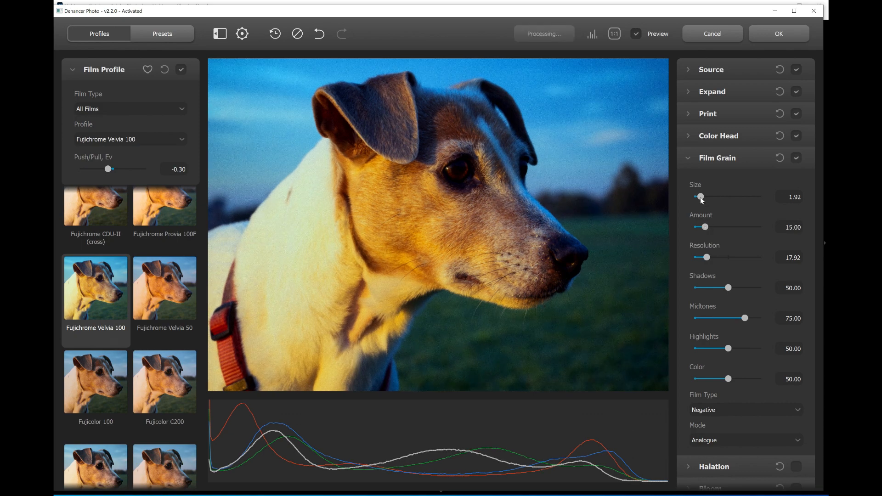
{"action": "left_click_drag", "start_coordinate": [700, 197], "coordinate": [702, 197]}
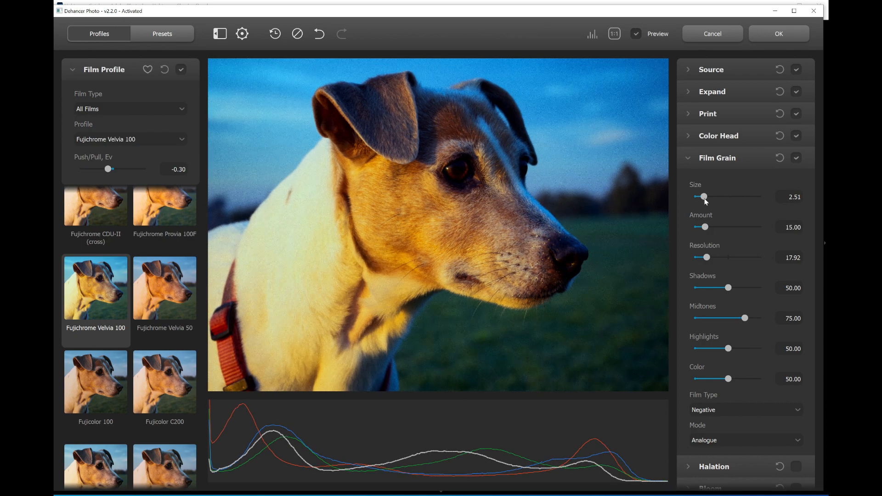
Set the film grain's shadows to 28.33, midtones to 24.17 and color to 27.08.
{"action": "left_click_drag", "start_coordinate": [727, 288], "coordinate": [711, 289]}
{"action": "left_click_drag", "start_coordinate": [745, 319], "coordinate": [713, 320]}
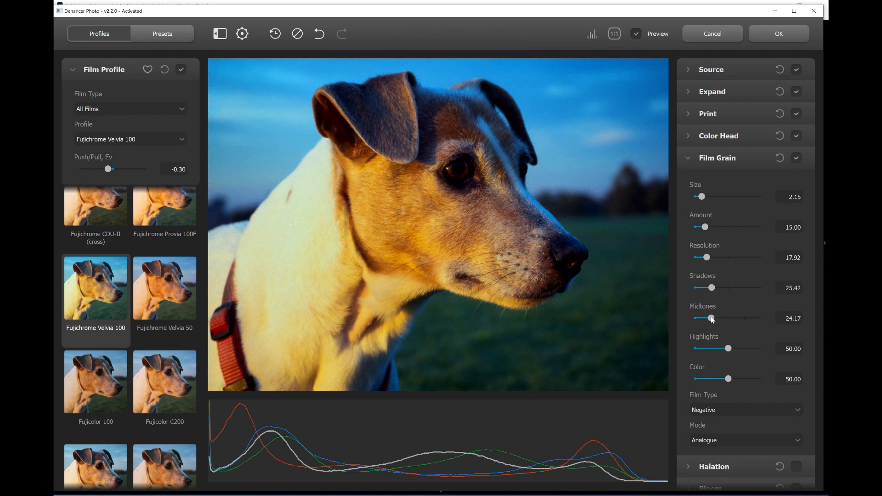
{"action": "left_click_drag", "start_coordinate": [712, 288], "coordinate": [714, 288]}
{"action": "left_click", "coordinate": [713, 378]}
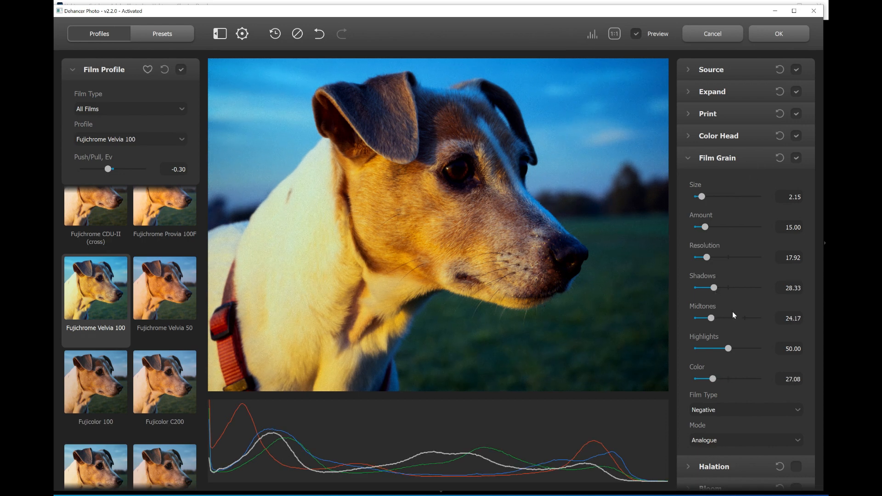
{"action": "left_click", "coordinate": [688, 157]}
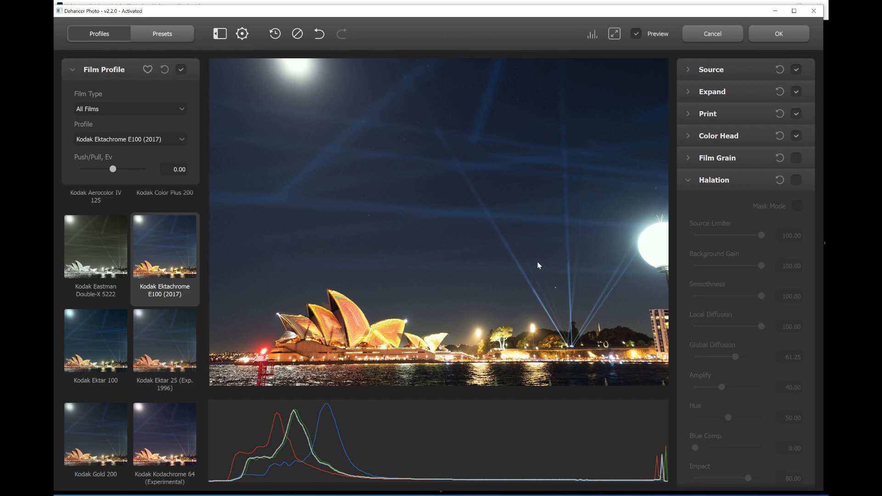
Enable Halation on the night opera house photo and compare the glow around the bright lamp with it off and on.
{"action": "left_click", "coordinate": [796, 180]}
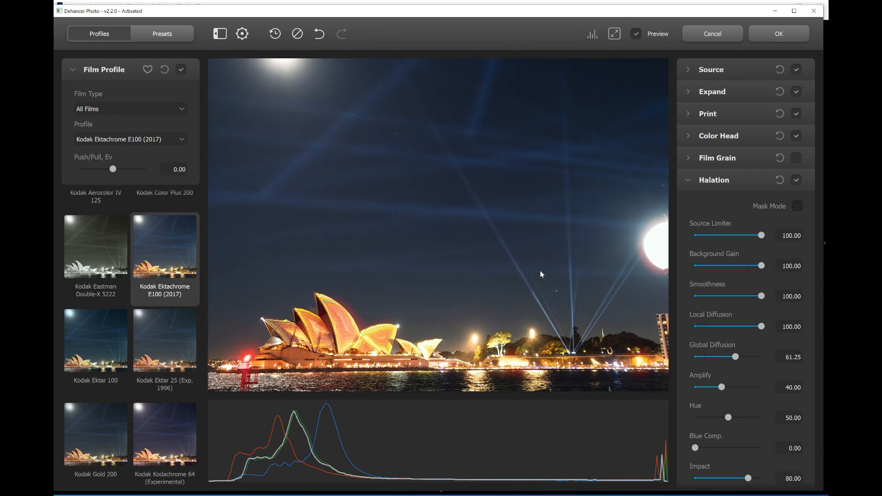
{"action": "left_click_drag", "start_coordinate": [636, 265], "coordinate": [553, 276]}
{"action": "scroll", "coordinate": [622, 277], "scroll_direction": "up", "scroll_amount": 3}
{"action": "left_click_drag", "start_coordinate": [621, 277], "coordinate": [514, 261]}
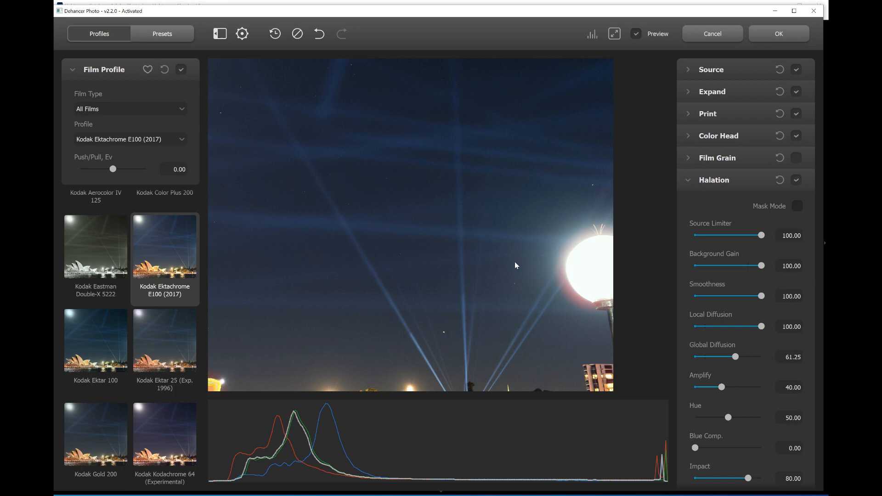
{"action": "left_click", "coordinate": [796, 180]}
{"action": "left_click", "coordinate": [796, 180]}
Lower the Halation global diffusion, local diffusion and smoothness on the night opera house photo.
{"action": "scroll", "coordinate": [417, 262], "scroll_direction": "down", "scroll_amount": 2}
{"action": "left_click_drag", "start_coordinate": [368, 273], "coordinate": [508, 267]}
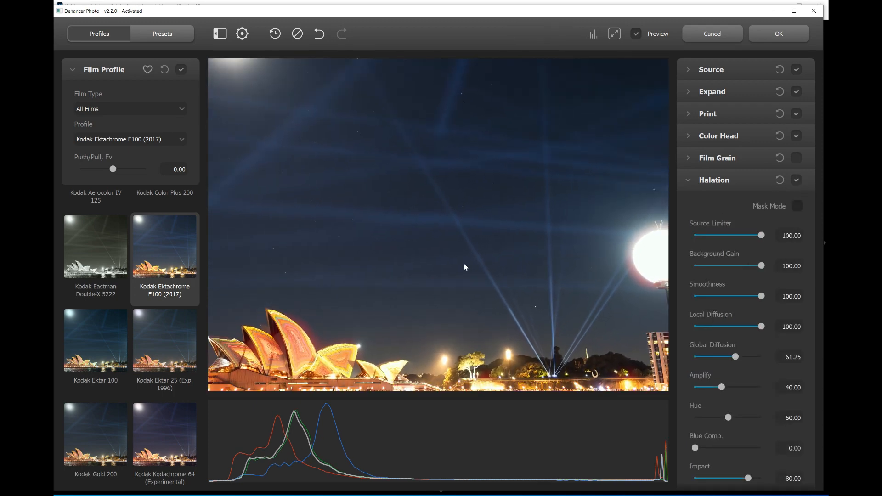
{"action": "scroll", "coordinate": [465, 266], "scroll_direction": "down", "scroll_amount": 2}
{"action": "mouse_move", "coordinate": [736, 358]}
{"action": "left_mouse_down"}
{"action": "mouse_move", "coordinate": [697, 358]}
{"action": "mouse_move", "coordinate": [731, 359]}
{"action": "mouse_move", "coordinate": [720, 359]}
{"action": "left_mouse_up"}
{"action": "mouse_move", "coordinate": [761, 327]}
{"action": "left_mouse_down"}
{"action": "mouse_move", "coordinate": [721, 327]}
{"action": "mouse_move", "coordinate": [753, 326]}
{"action": "left_mouse_up"}
{"action": "mouse_move", "coordinate": [761, 297]}
{"action": "left_mouse_down"}
{"action": "mouse_move", "coordinate": [742, 297]}
{"action": "mouse_move", "coordinate": [753, 299]}
{"action": "left_mouse_up"}
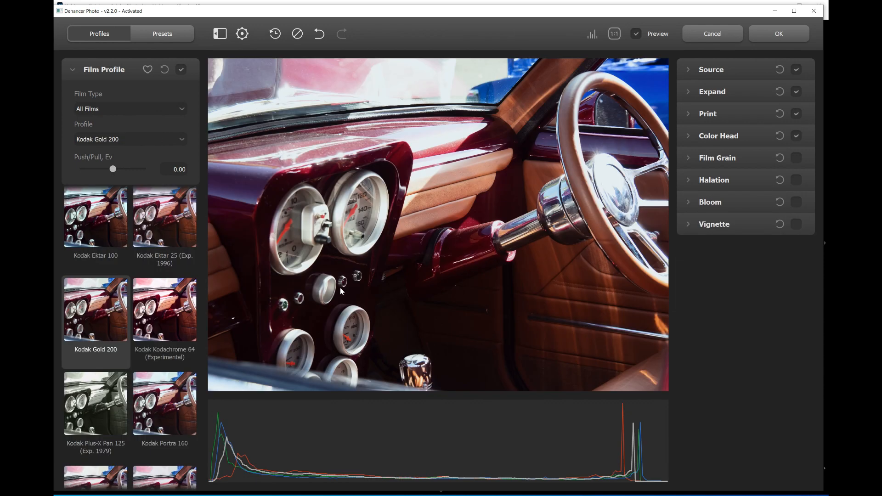
Enable Bloom on the car interior photo and open its settings.
{"action": "left_click", "coordinate": [796, 203]}
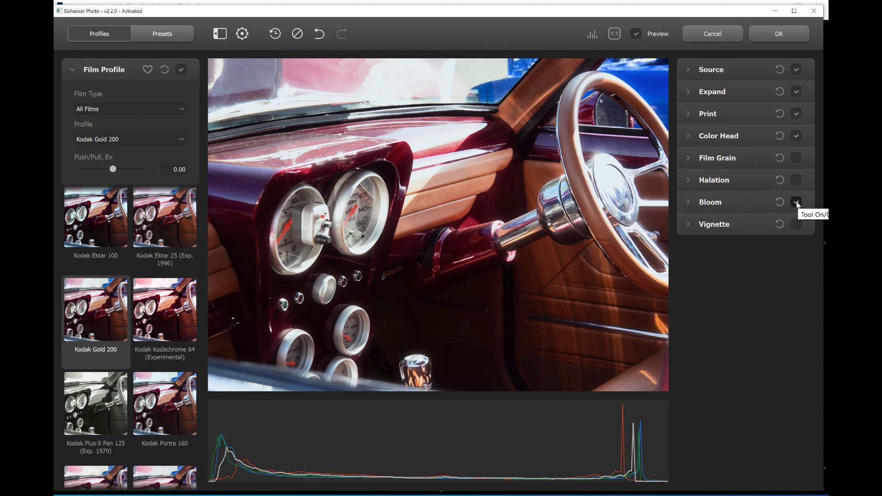
{"action": "left_click", "coordinate": [688, 201]}
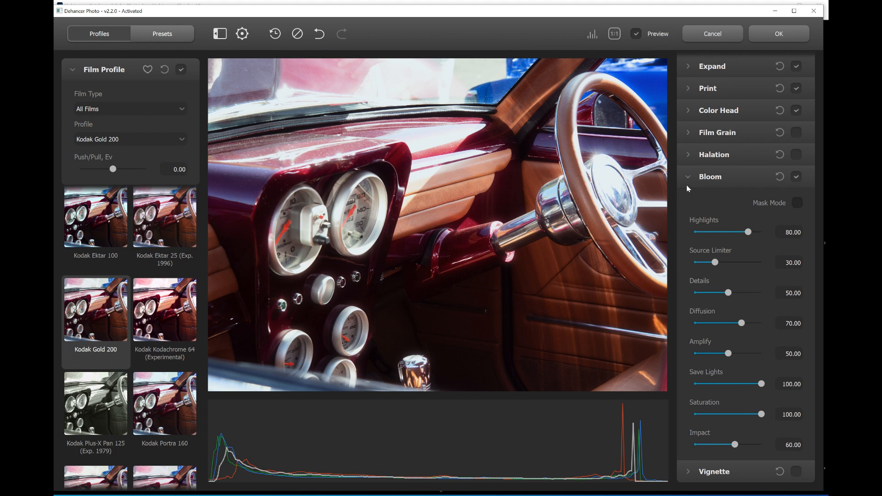
Compare the car interior photo with Bloom off and on, and inspect the effect in Mask Mode.
{"action": "left_click", "coordinate": [796, 177]}
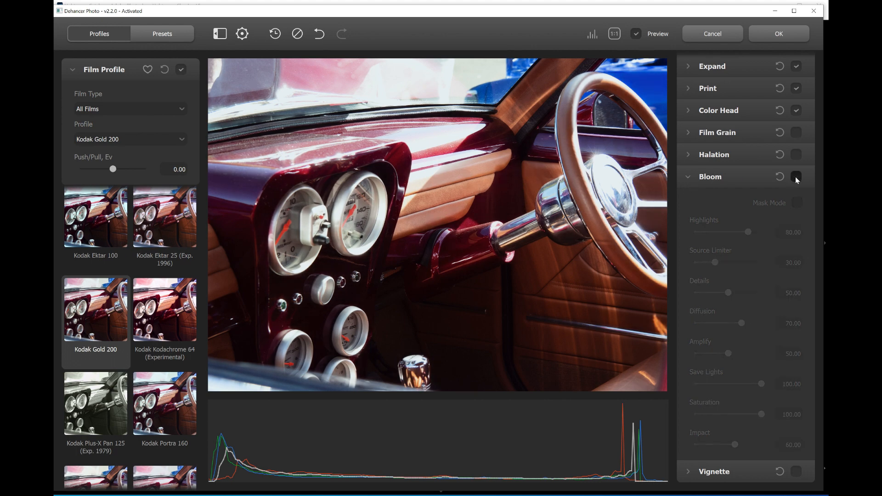
{"action": "left_click", "coordinate": [796, 177]}
{"action": "left_click", "coordinate": [796, 177]}
{"action": "left_click", "coordinate": [796, 178]}
{"action": "left_click", "coordinate": [797, 204]}
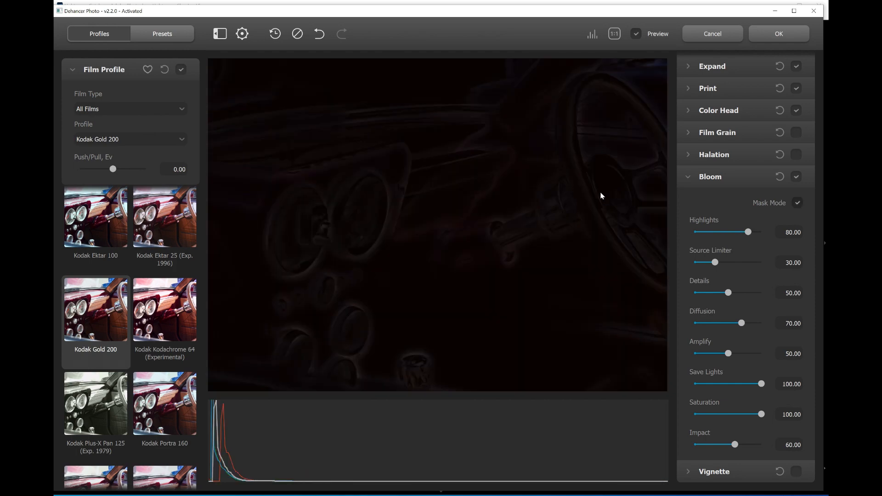
{"action": "left_click", "coordinate": [797, 204]}
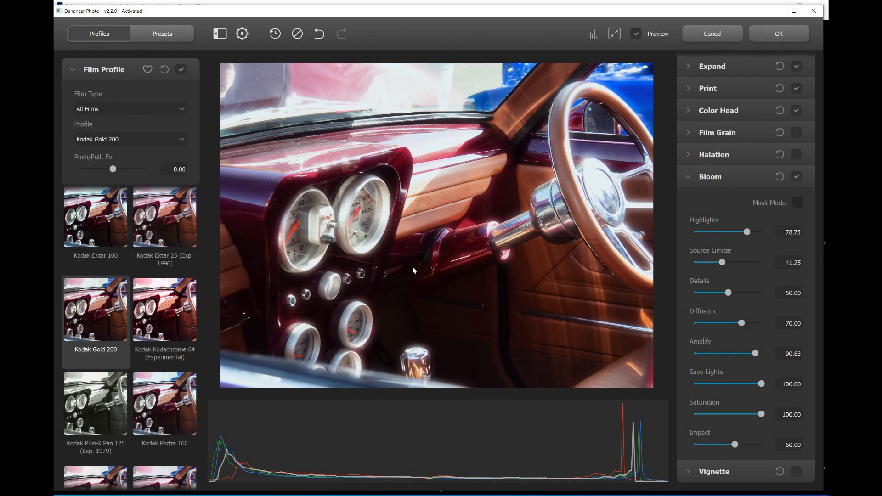
Enable Halation and Film Grain in addition to Bloom on the car interior photo.
{"action": "left_click_drag", "start_coordinate": [412, 268], "coordinate": [410, 266]}
{"action": "left_click", "coordinate": [795, 155]}
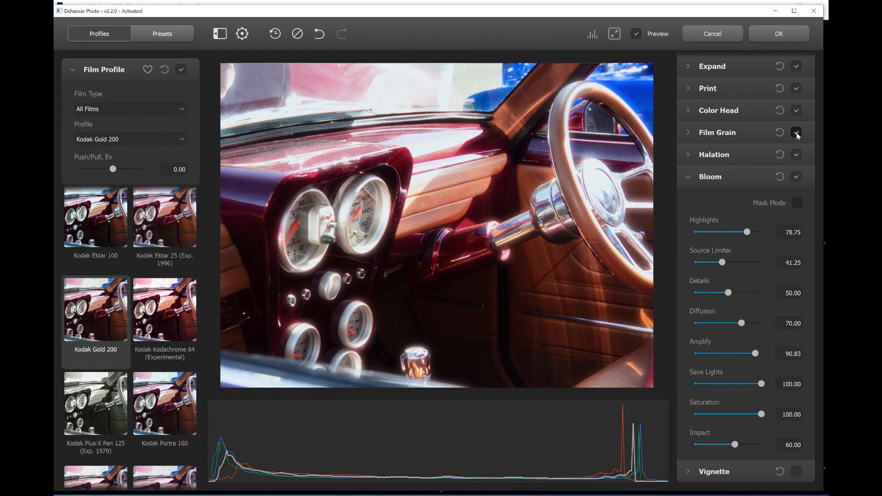
{"action": "left_click", "coordinate": [796, 133]}
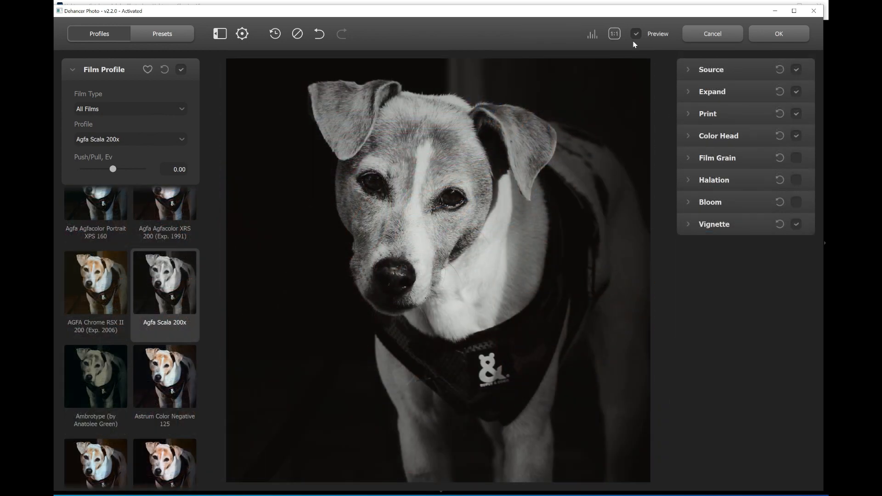
Show the histogram inspector for the dog photo and check the photo at 1:1 and fitted size.
{"action": "left_click", "coordinate": [593, 35]}
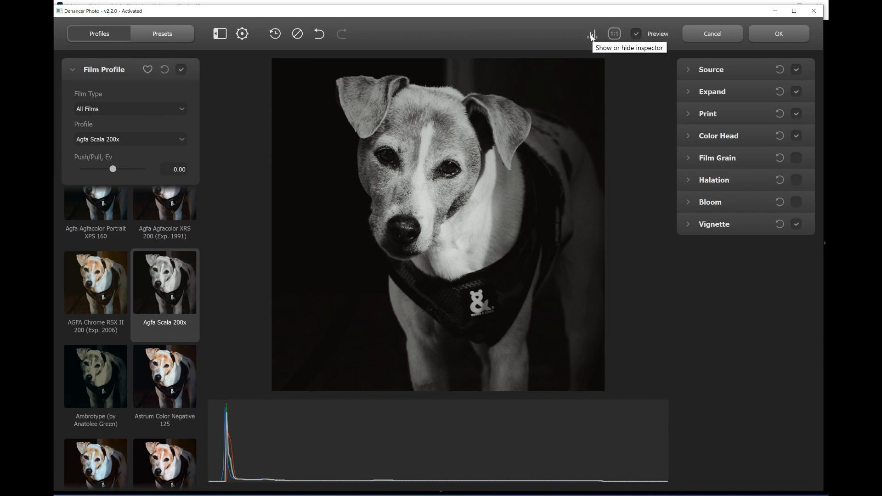
{"action": "left_click", "coordinate": [609, 38]}
{"action": "left_click", "coordinate": [610, 37]}
Compare the dog photo with the Agfa Scala 200x look against the unprocessed original by toggling the preview.
{"action": "left_click", "coordinate": [637, 35]}
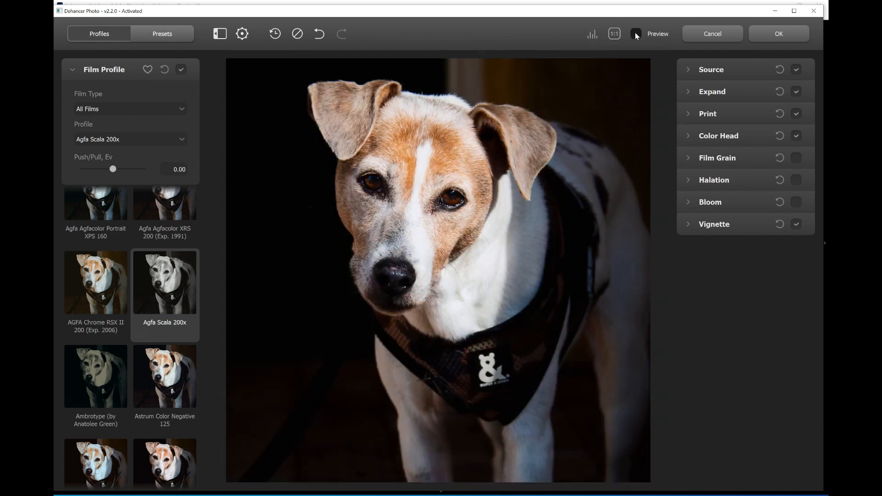
{"action": "left_click", "coordinate": [636, 35]}
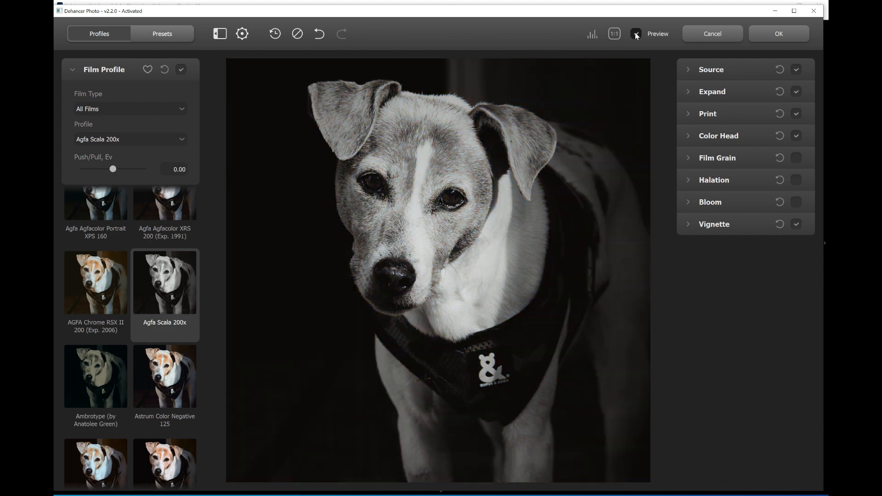
{"action": "left_click", "coordinate": [636, 35]}
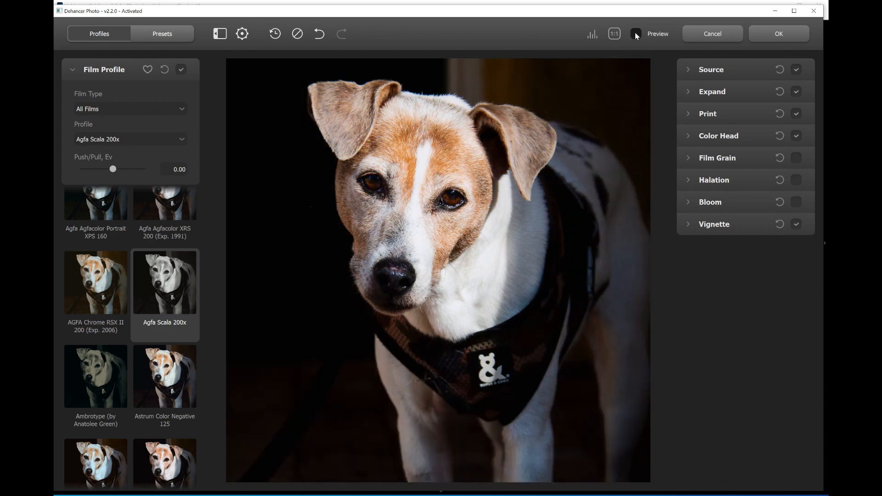